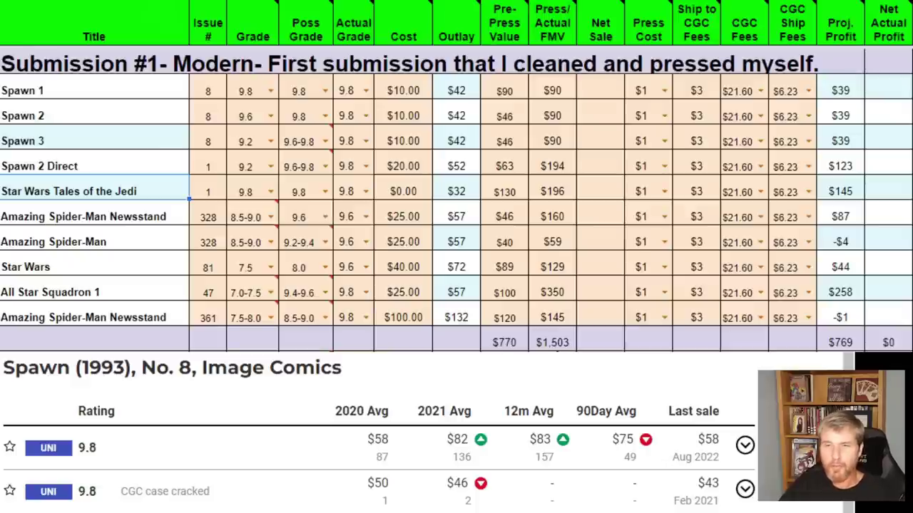
left_click(353, 340)
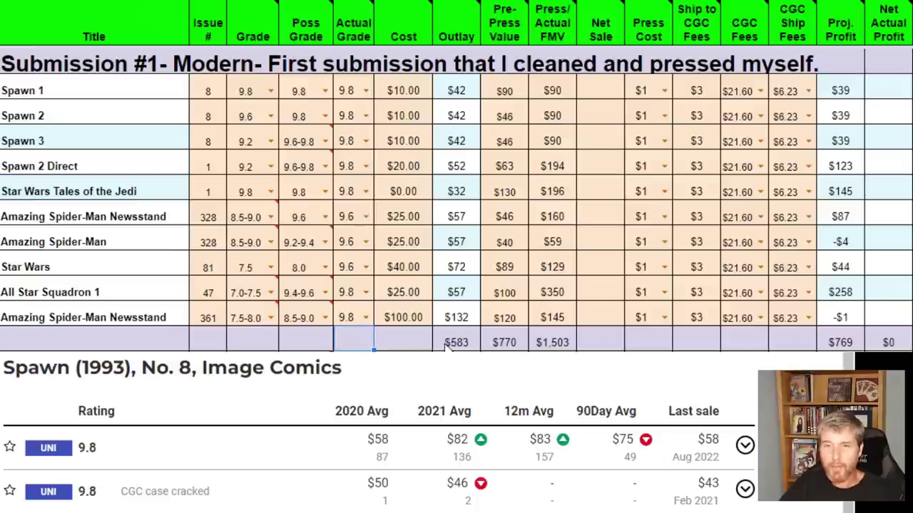
left_click(391, 342)
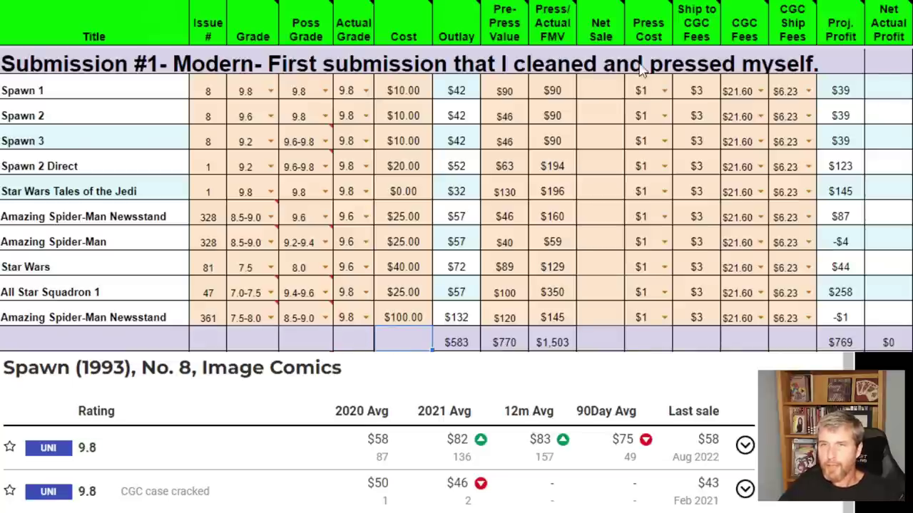
mouse_move(711, 18)
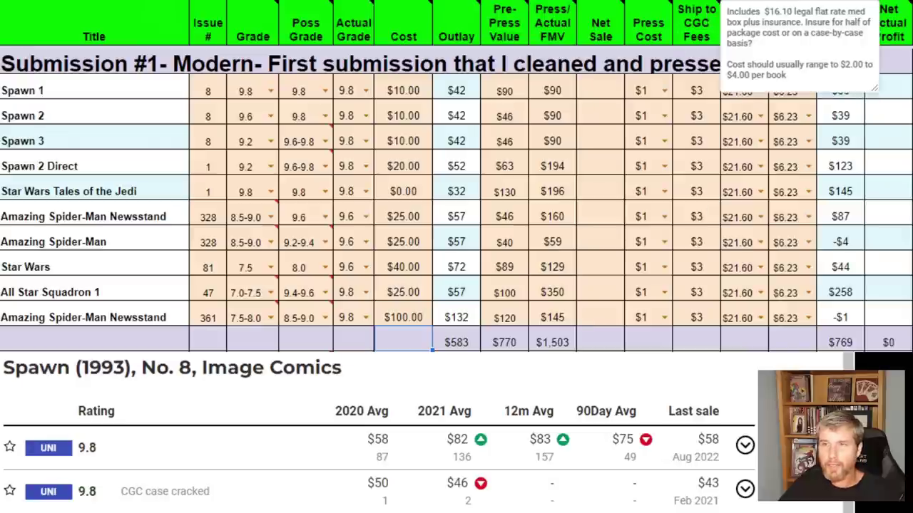
left_click(668, 339)
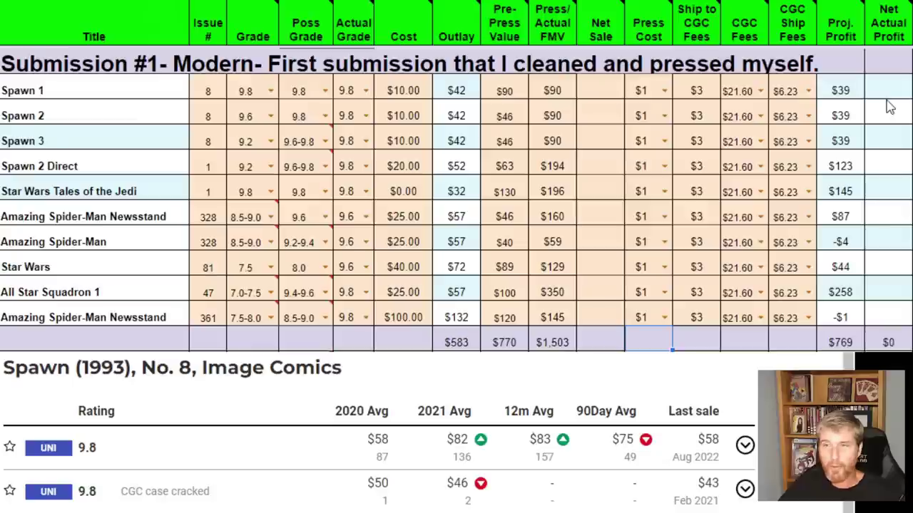
left_click(888, 343)
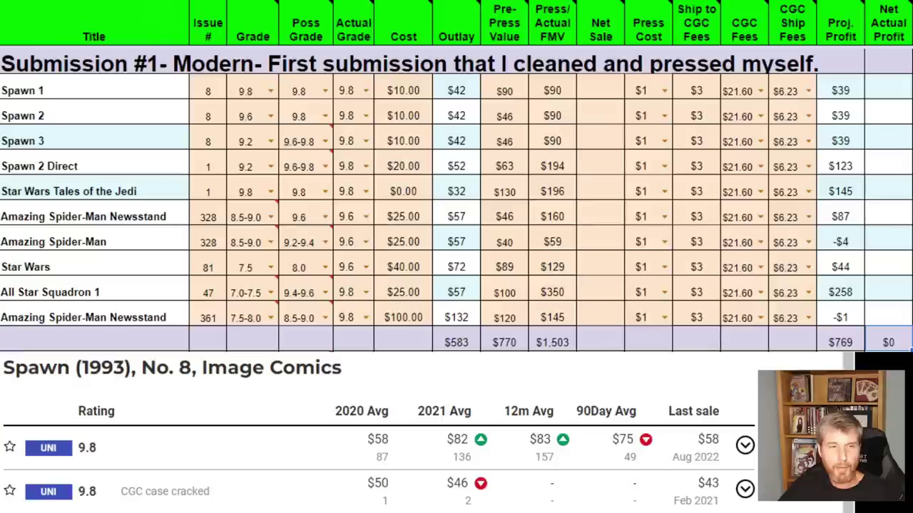
Expand the Spawn No. 8 grade 9.8 price entry and enter a net sale of 75 for each of the three Spawn issue 8 copies.
left_click(605, 447)
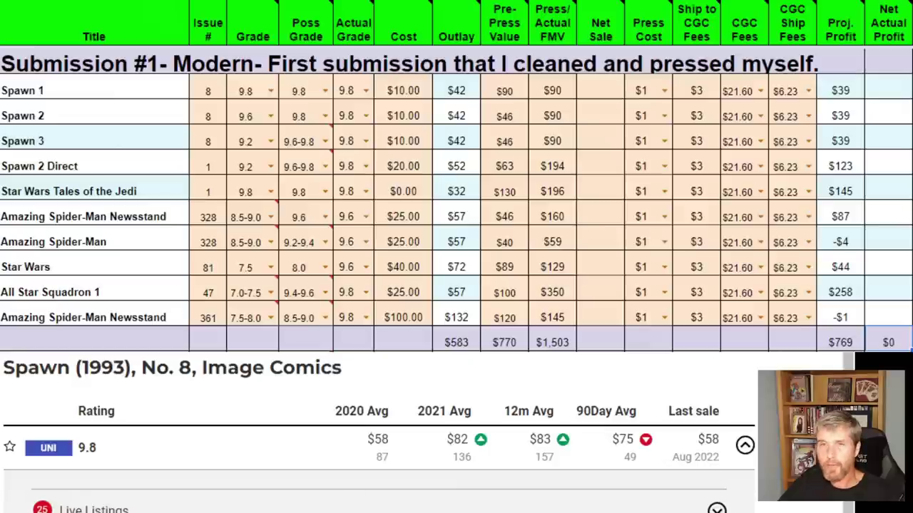
left_click(597, 96)
type("75")
key("Return")
type("75")
key("Return")
type("75")
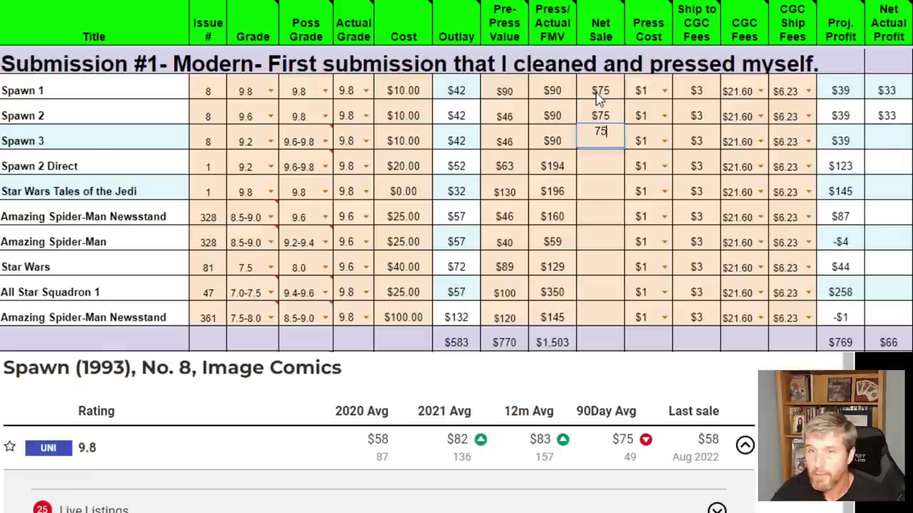
key("Return")
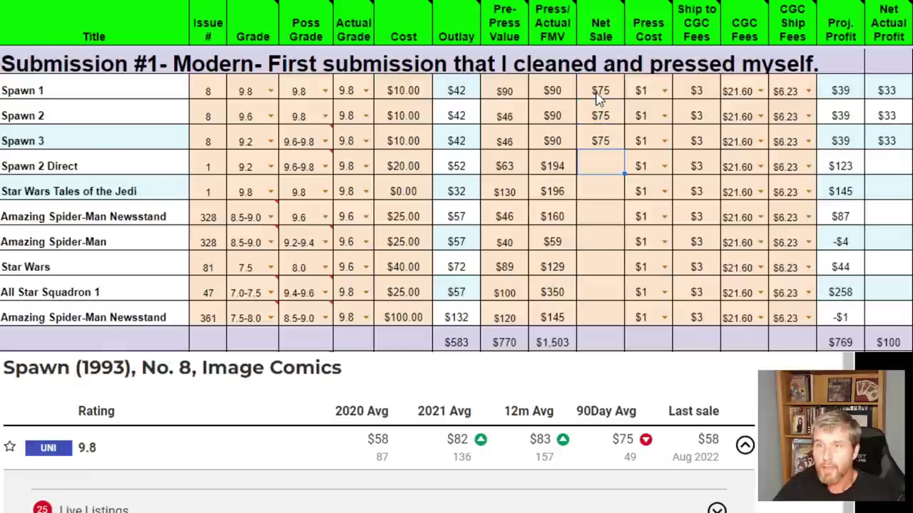
Enter net sales of 182 for Spawn 2 Direct and 143 for Star Wars Tales of the Jedi.
left_click(883, 165)
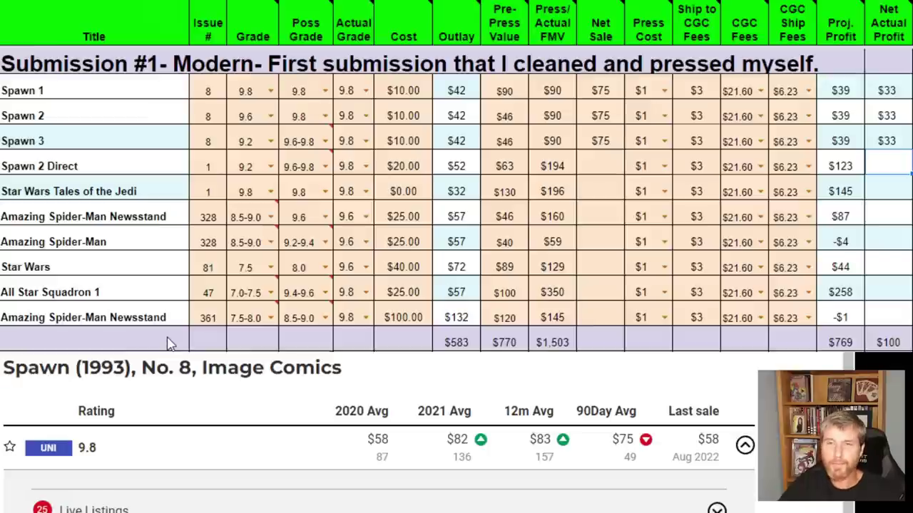
left_click(599, 168)
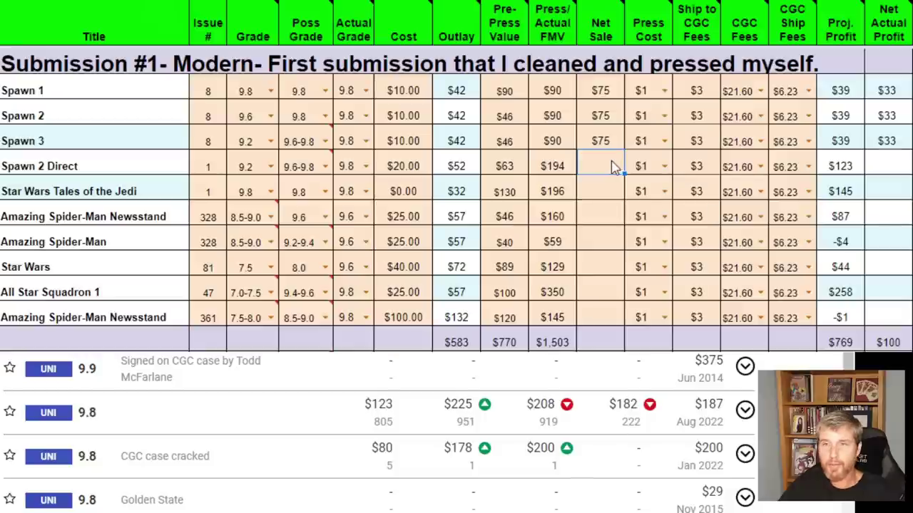
type("182")
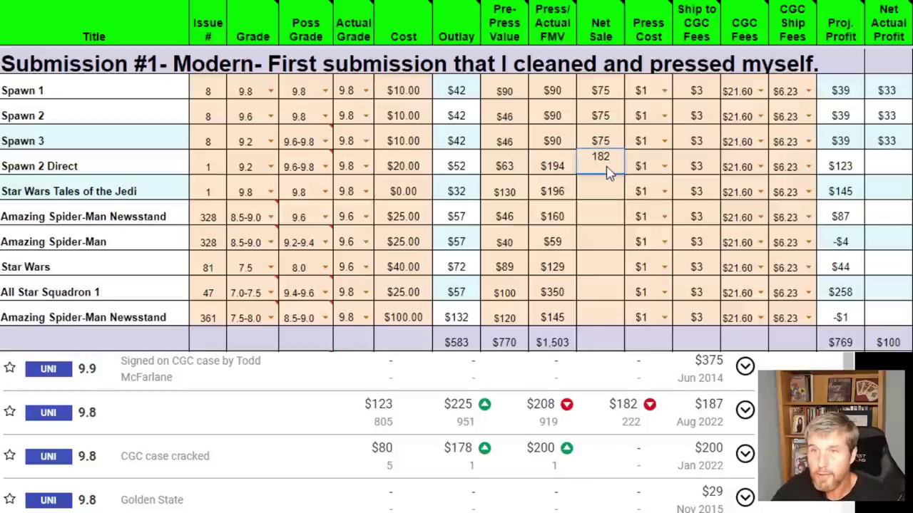
key("Return")
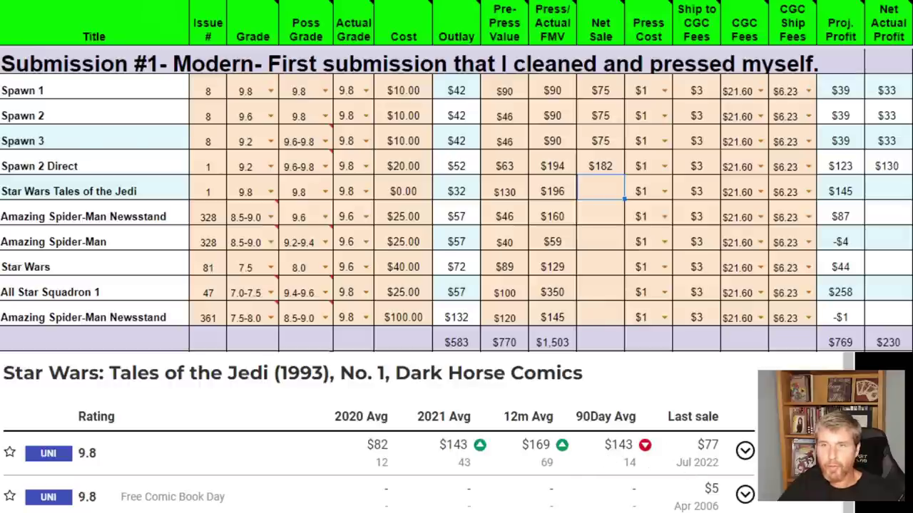
type("143")
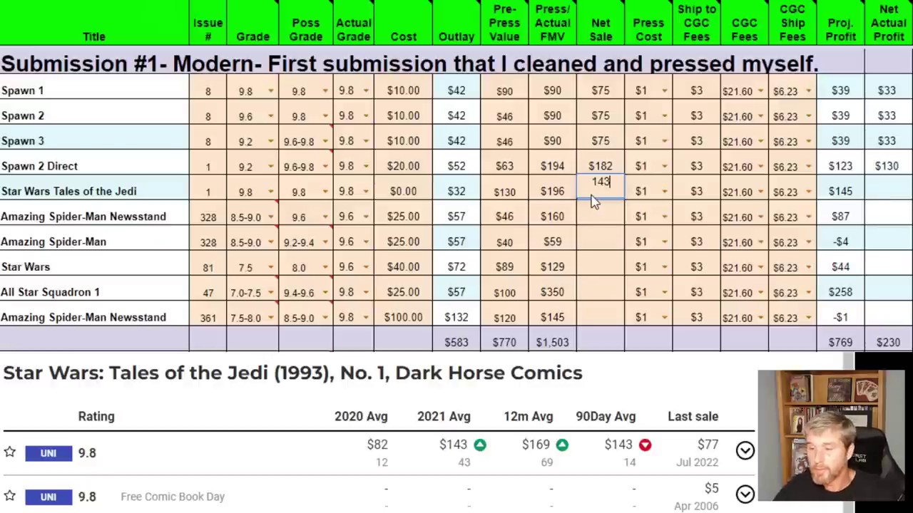
key("Return")
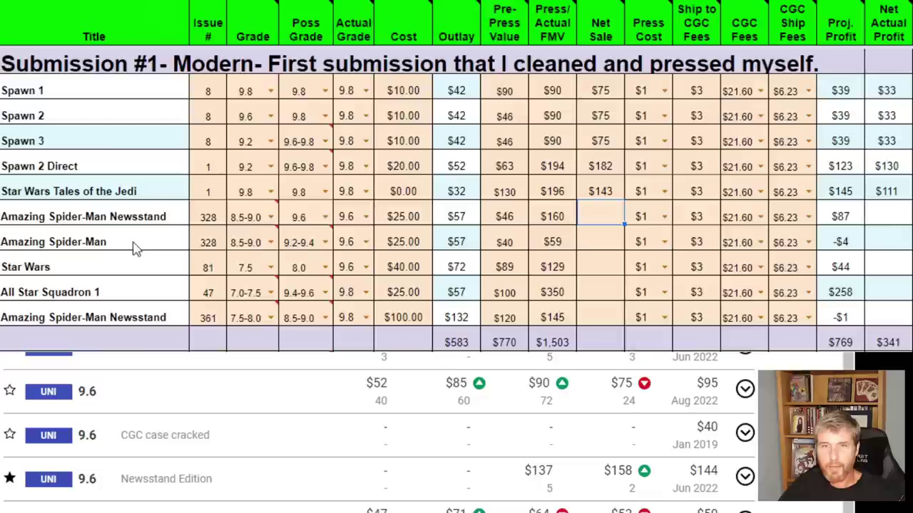
Enter net sales of 75 for the regular Amazing Spider-Man 328 and 158 for its Newsstand copy.
left_click(613, 249)
type("75")
key("Return")
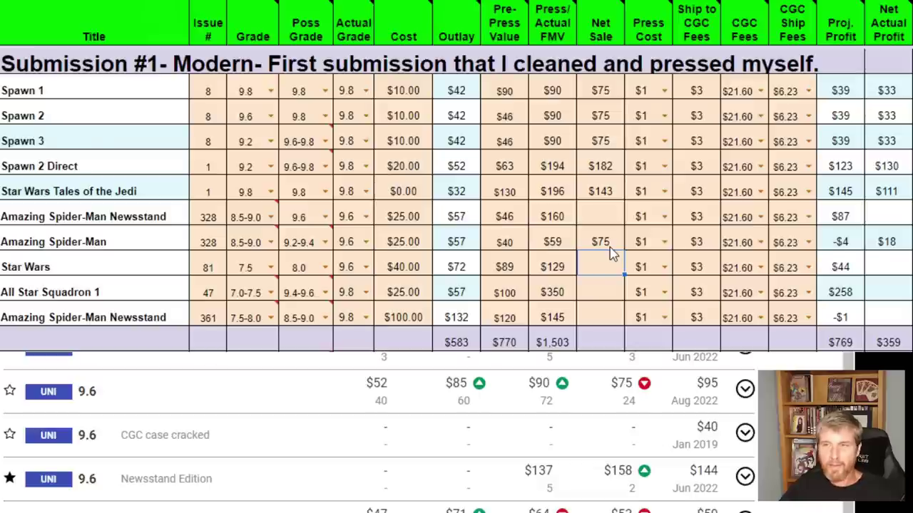
left_click(861, 248)
left_click(890, 251)
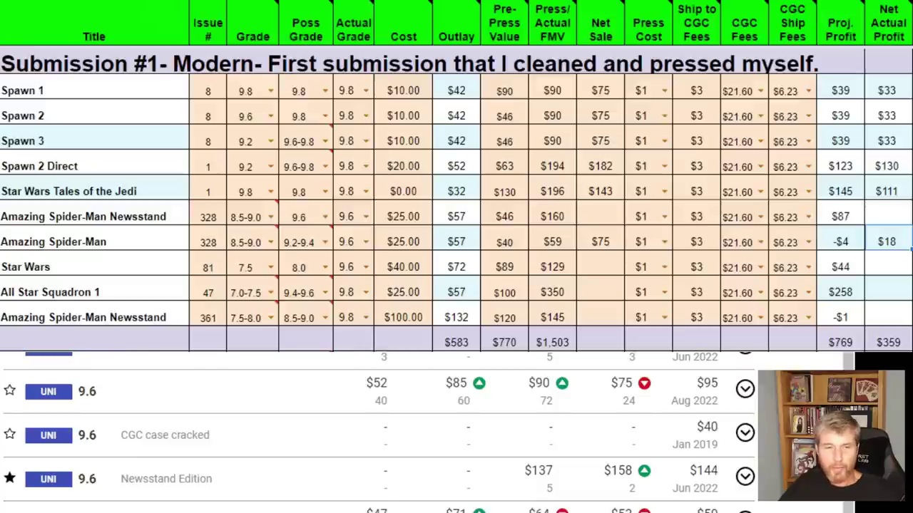
left_click(603, 225)
type("158")
key("Return")
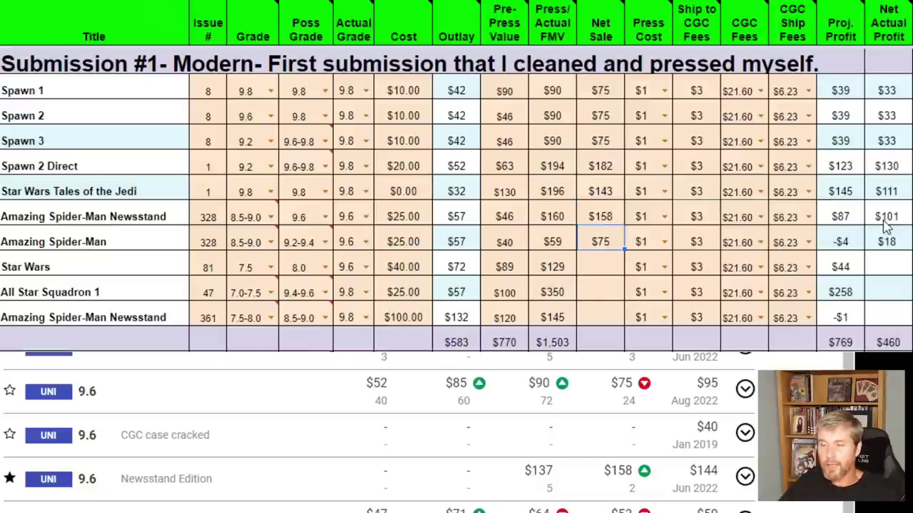
left_click(598, 276)
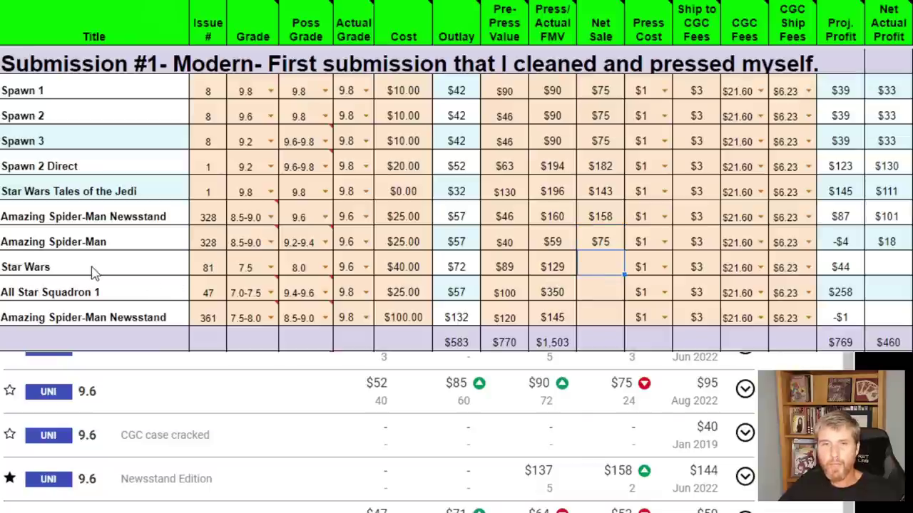
left_click(890, 132)
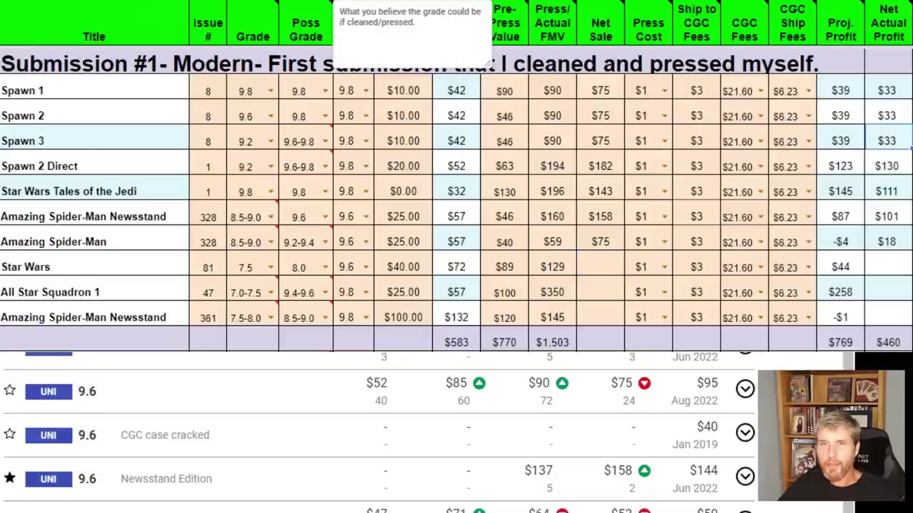
left_click(856, 216)
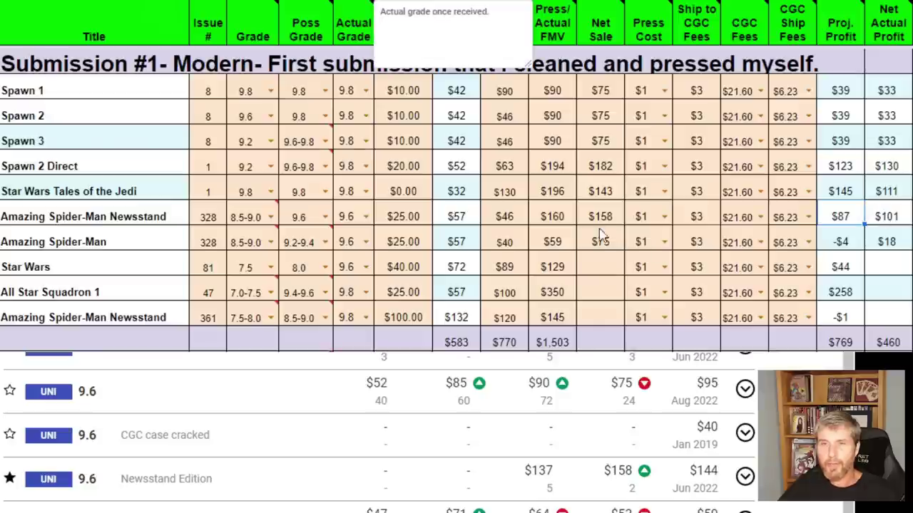
left_click(895, 275)
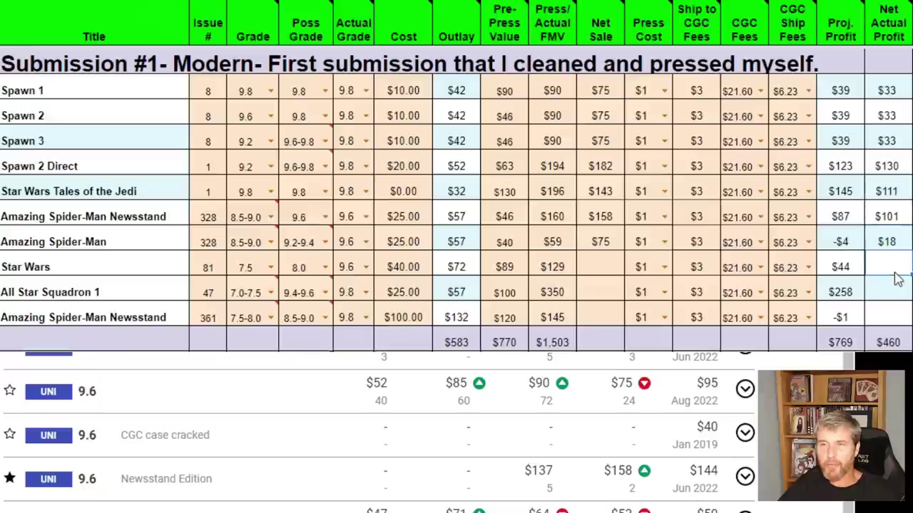
left_click(896, 340)
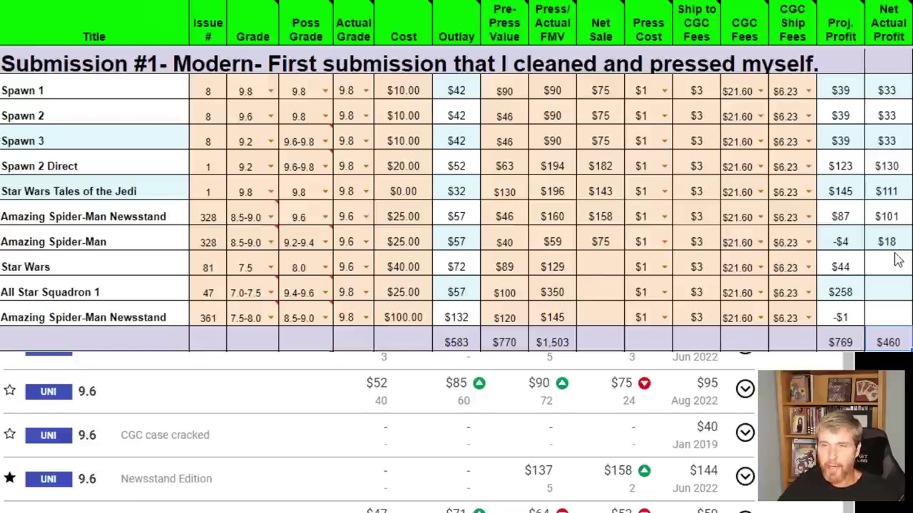
left_click(79, 266)
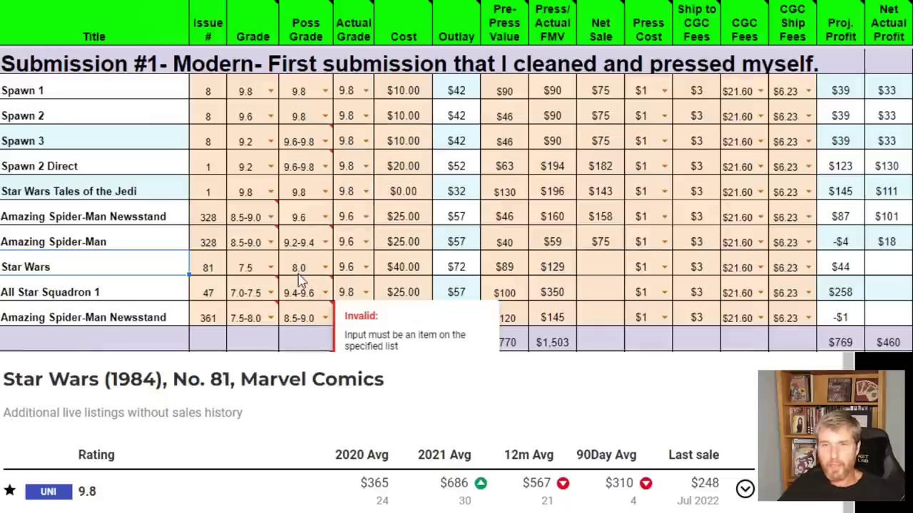
left_click(342, 347)
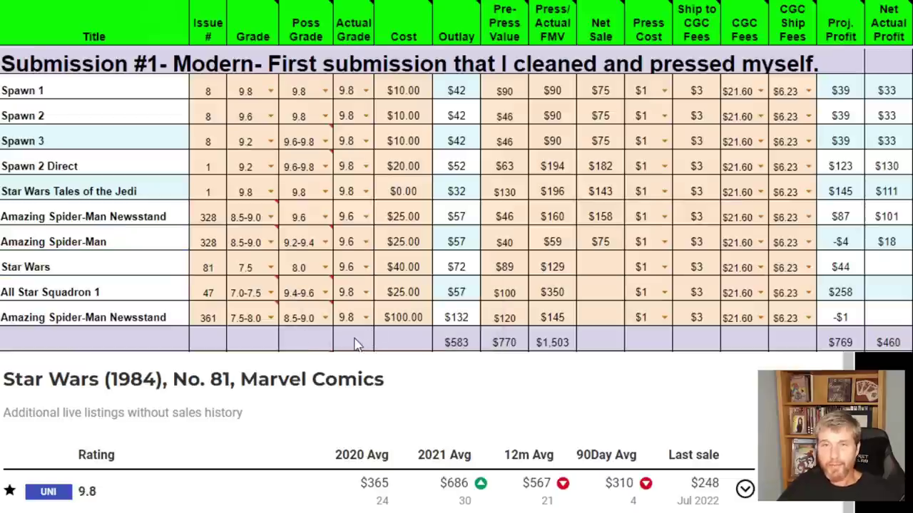
Examine the Star Wars No. 81 grade 9.6 price averages, price chart and individual 2022 sales for its net sale estimate.
left_click(598, 266)
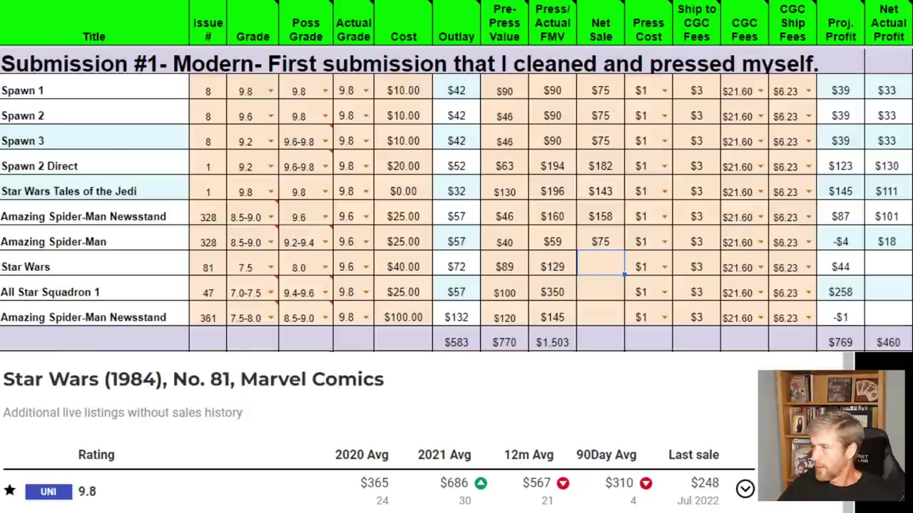
scroll(378, 432, "down", 5)
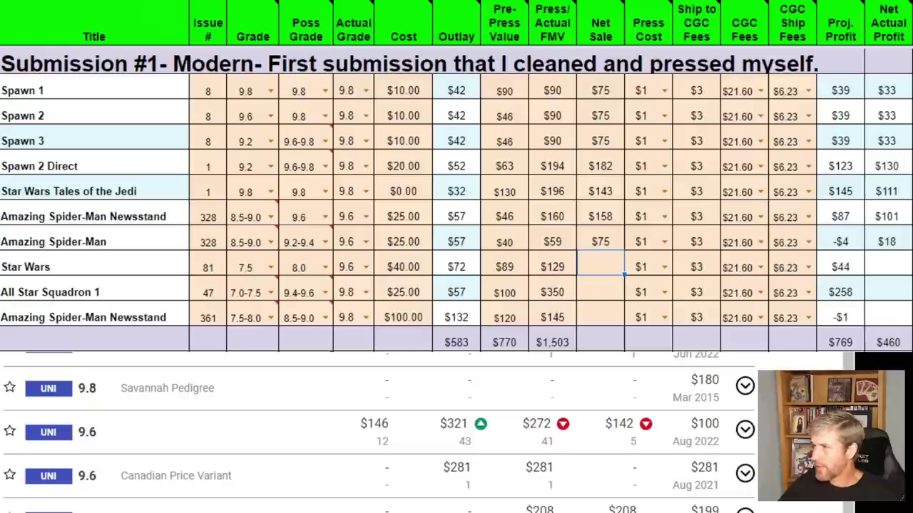
left_click(616, 442)
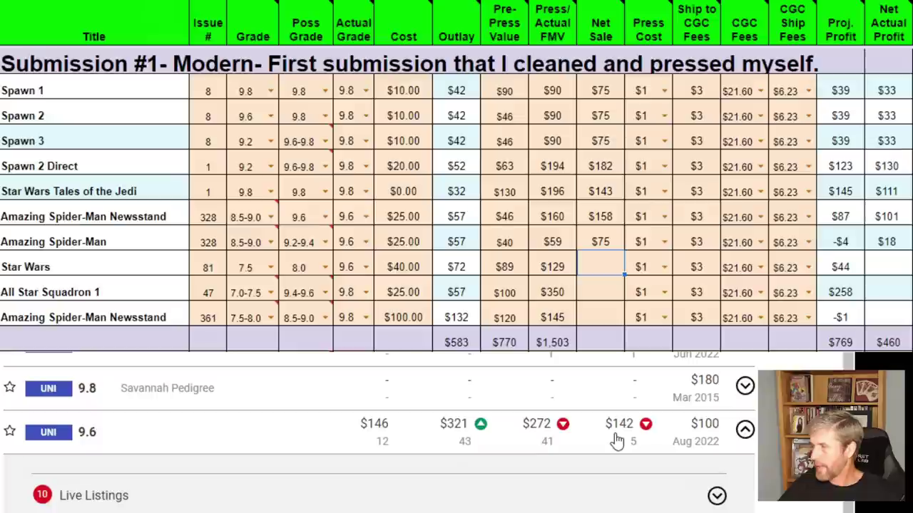
scroll(617, 449, "down", 4)
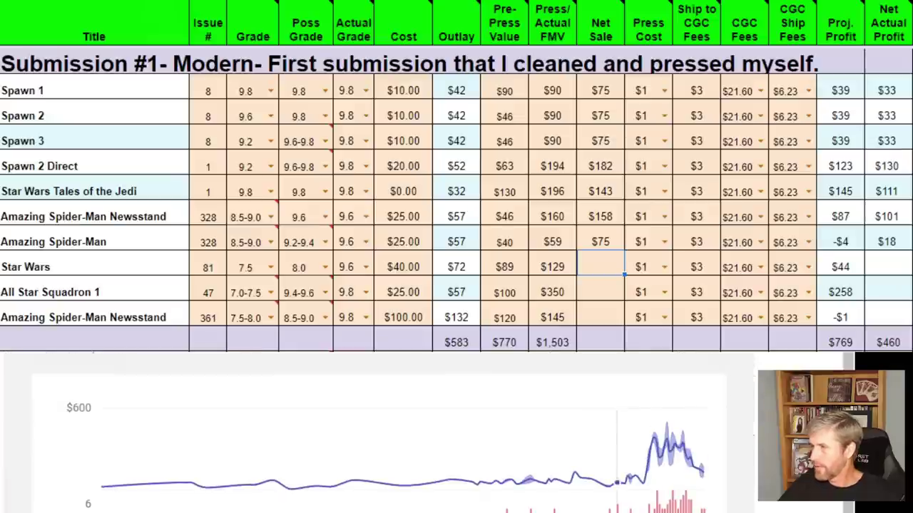
scroll(379, 435, "down", 2)
scroll(379, 434, "down", 2)
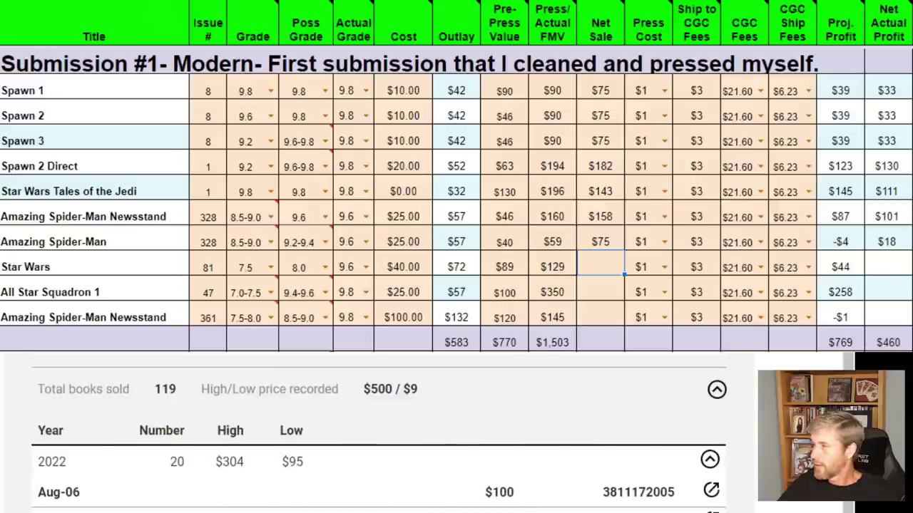
scroll(380, 435, "down", 6)
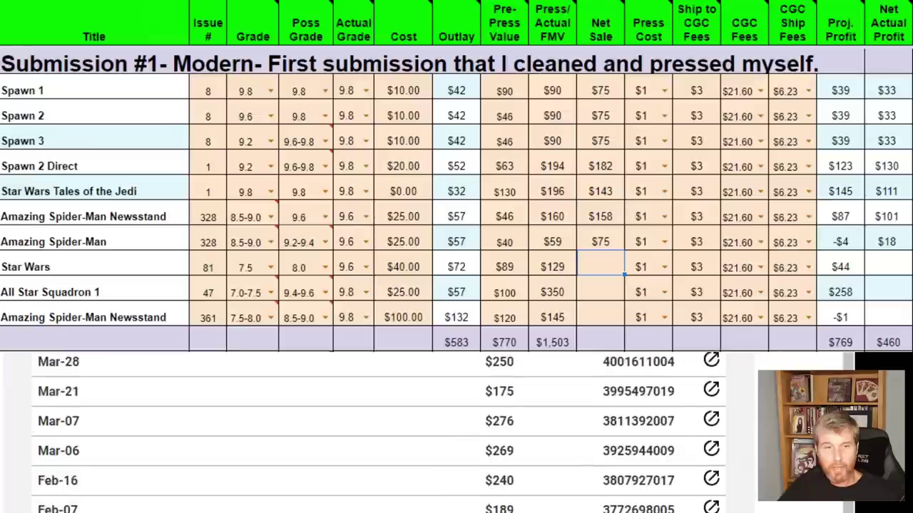
scroll(380, 435, "down", 5)
scroll(379, 434, "up", 6)
scroll(379, 435, "up", 5)
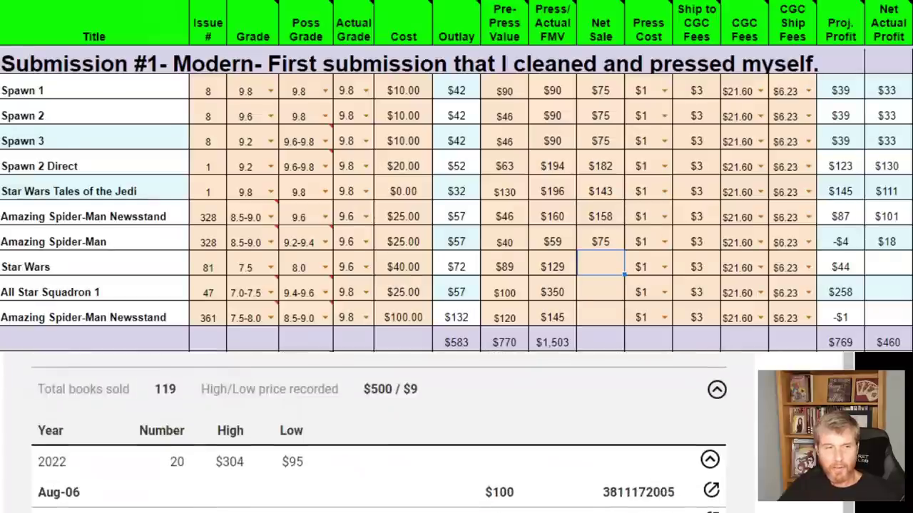
scroll(379, 435, "down", 2)
scroll(379, 435, "up", 5)
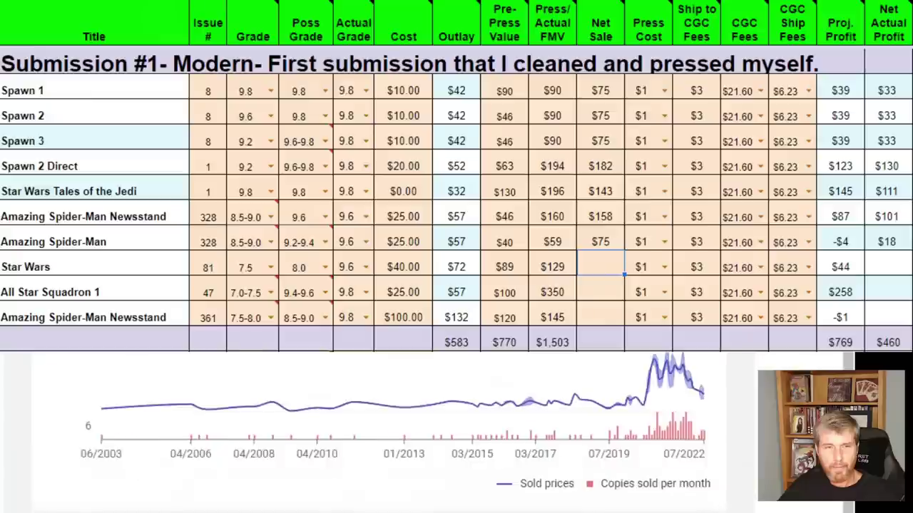
scroll(379, 435, "down", 5)
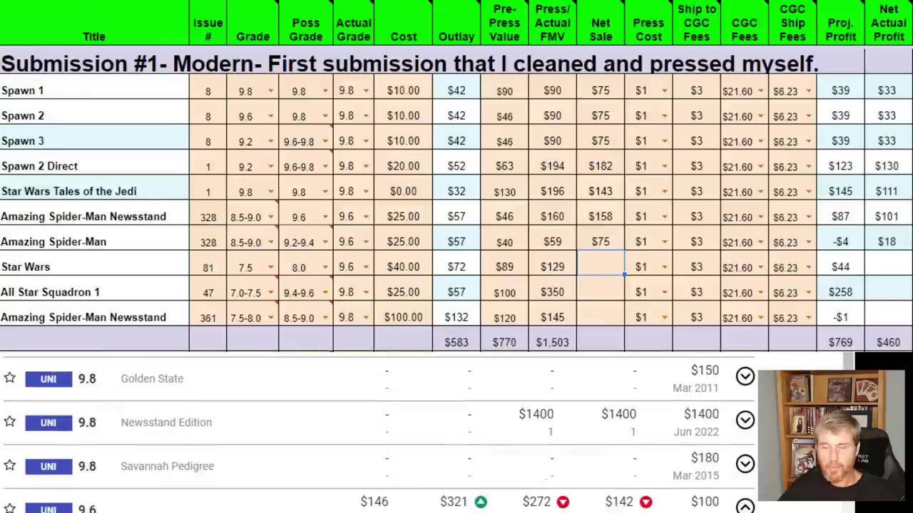
scroll(379, 435, "up", 2)
scroll(379, 435, "down", 2)
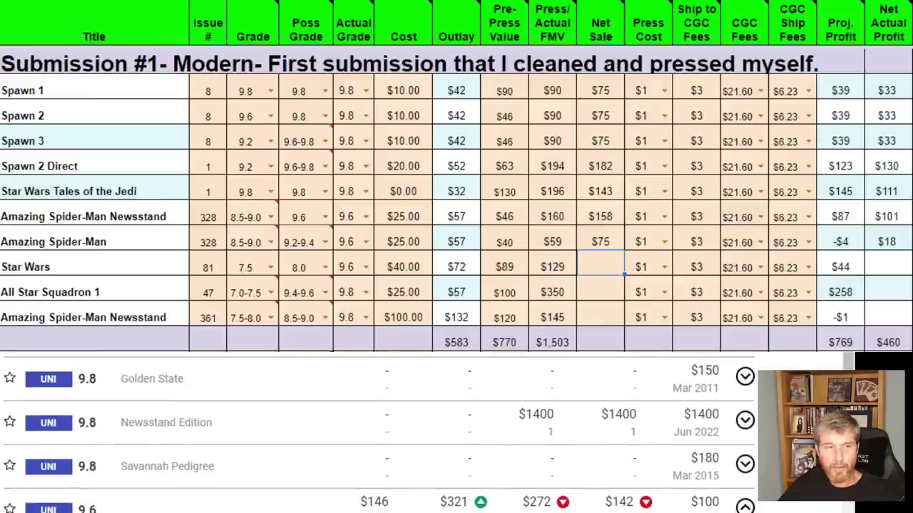
scroll(379, 435, "down", 1)
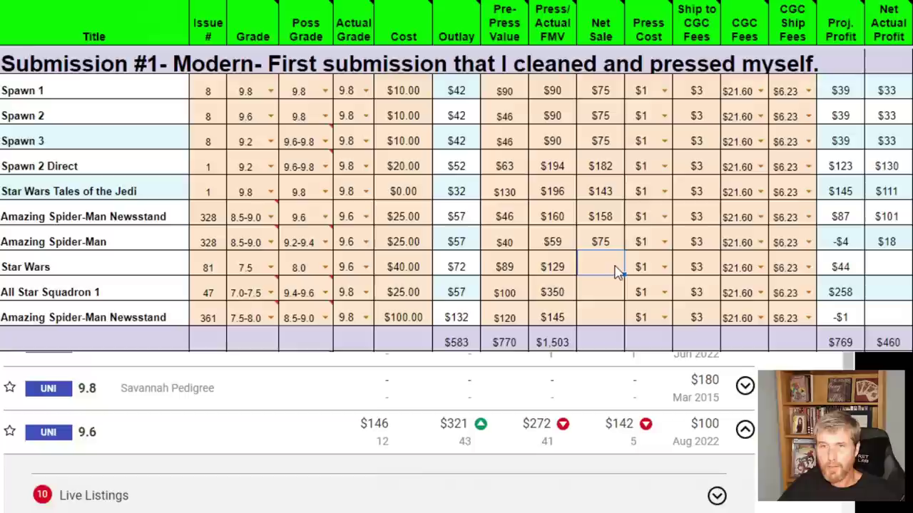
Enter a net sale of 175 for Star Wars 81.
type("175")
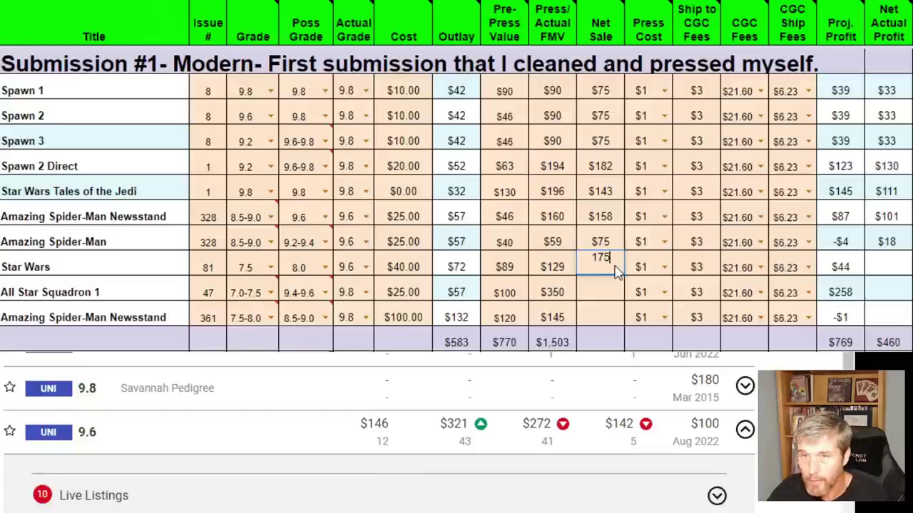
key("Return")
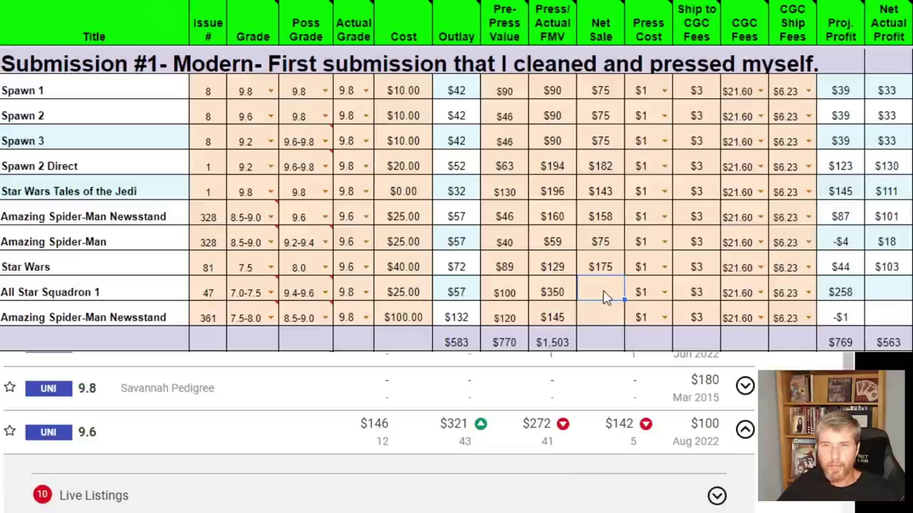
Expand the All-Star Squadron No. 47 grade 9.8 price entry, review its price chart, and enter a net sale of 751 for the comic.
scroll(378, 435, "up", 5)
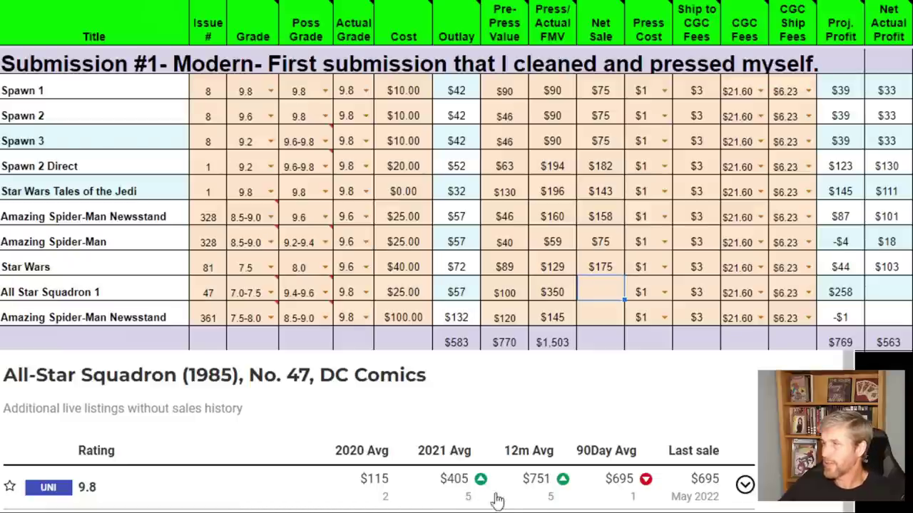
left_click(521, 498)
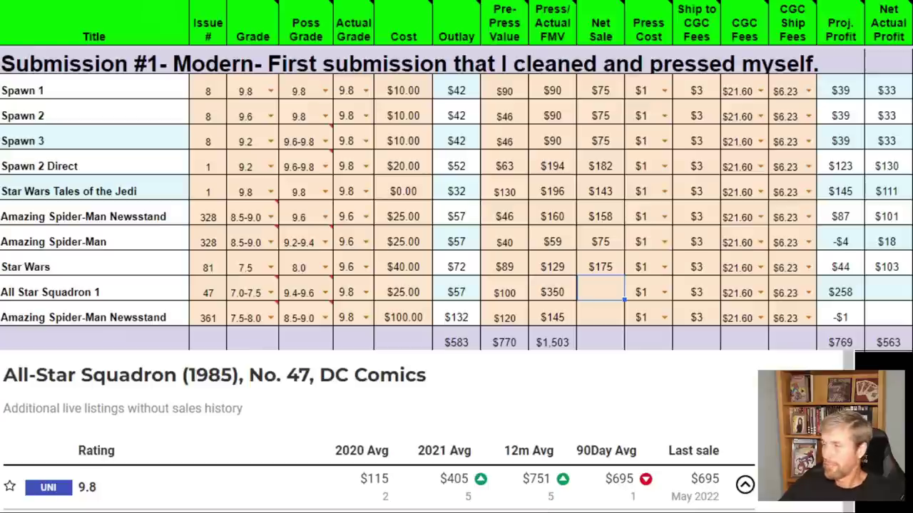
scroll(378, 435, "down", 5)
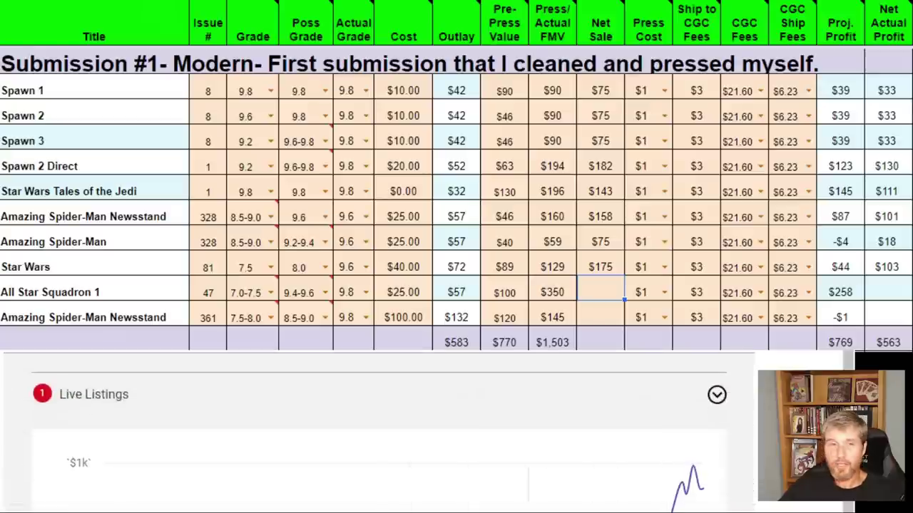
scroll(434, 492, "down", 1)
scroll(434, 491, "up", 1)
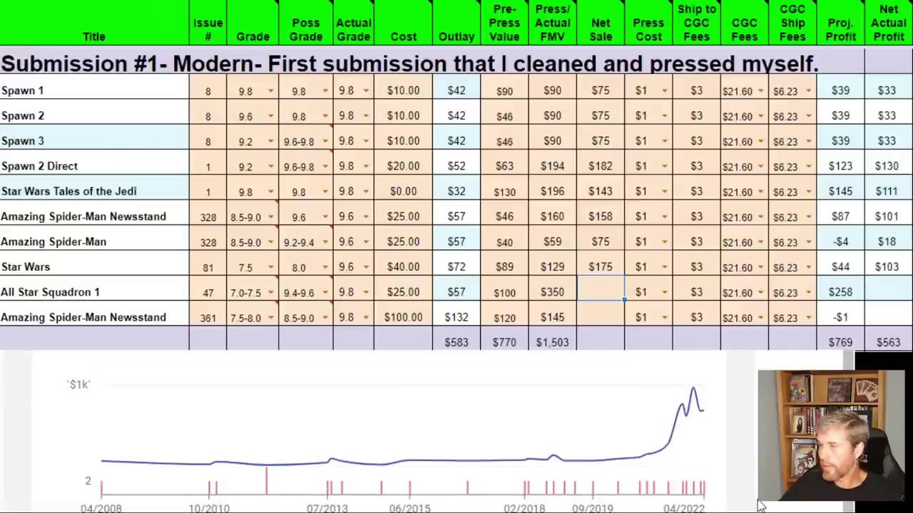
scroll(750, 506, "down", 1)
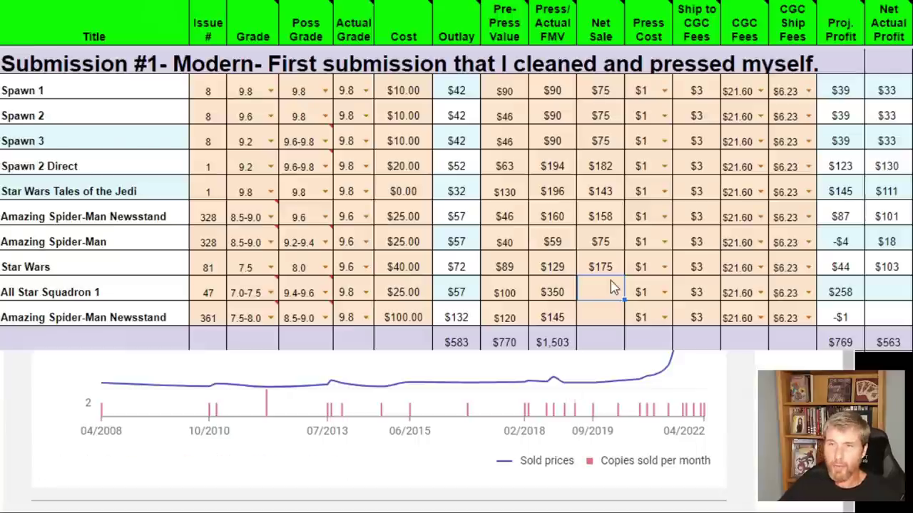
type("751")
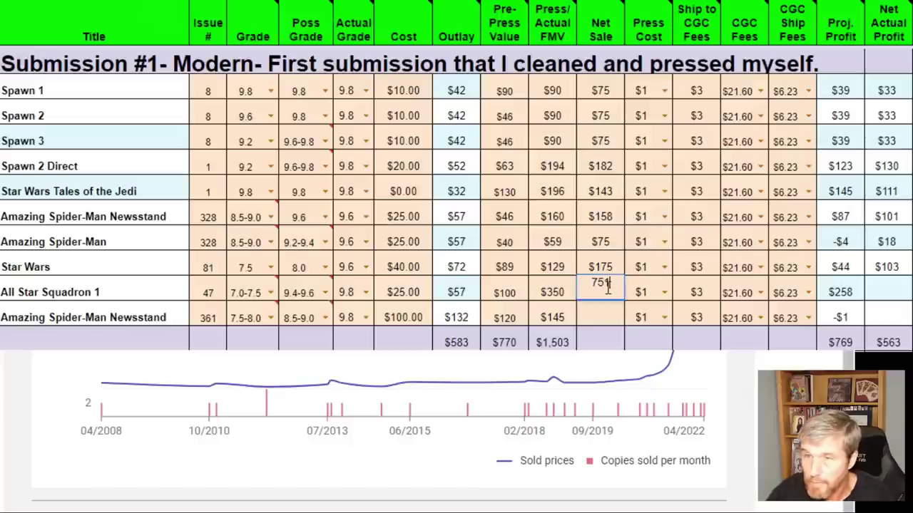
key("Return")
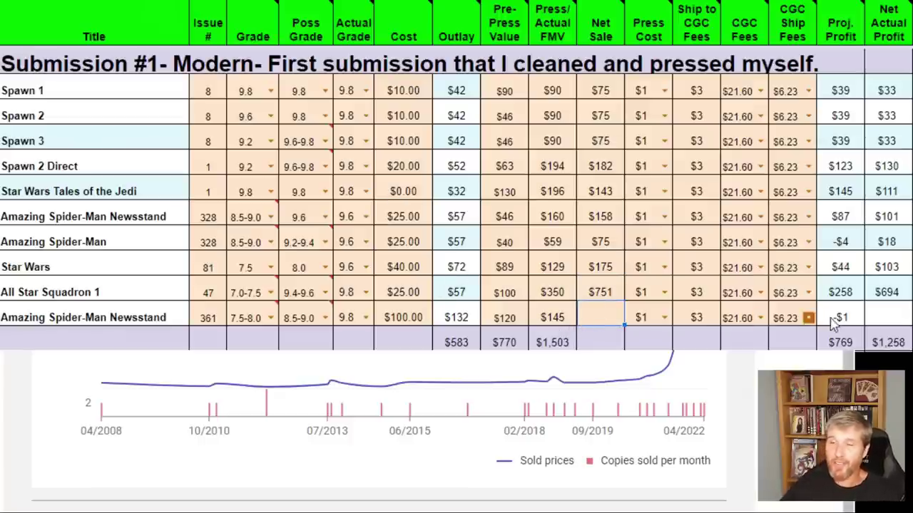
left_click(889, 292)
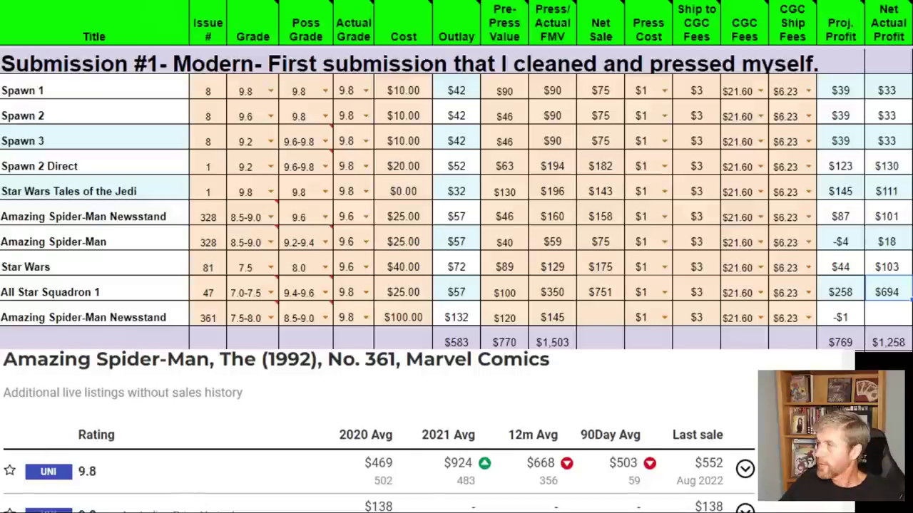
Review the Amazing Spider-Man No. 361 Newsstand Edition grade 9.8 sales history and enter 718 as that comic's net actual profit.
scroll(378, 428, "down", 4)
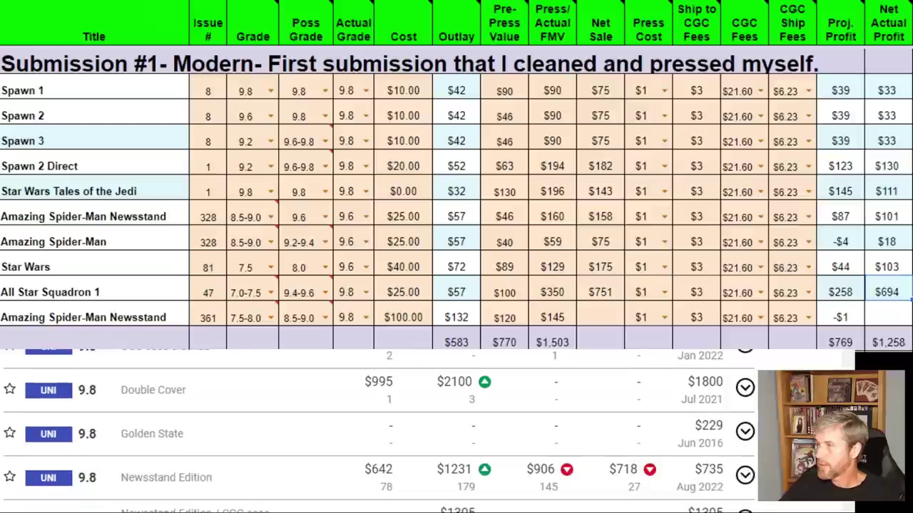
left_click(603, 484)
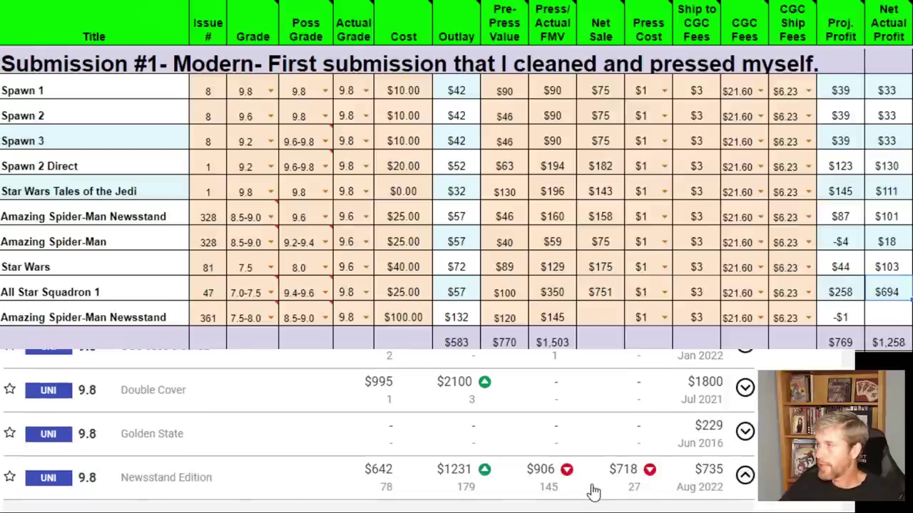
scroll(592, 491, "down", 3)
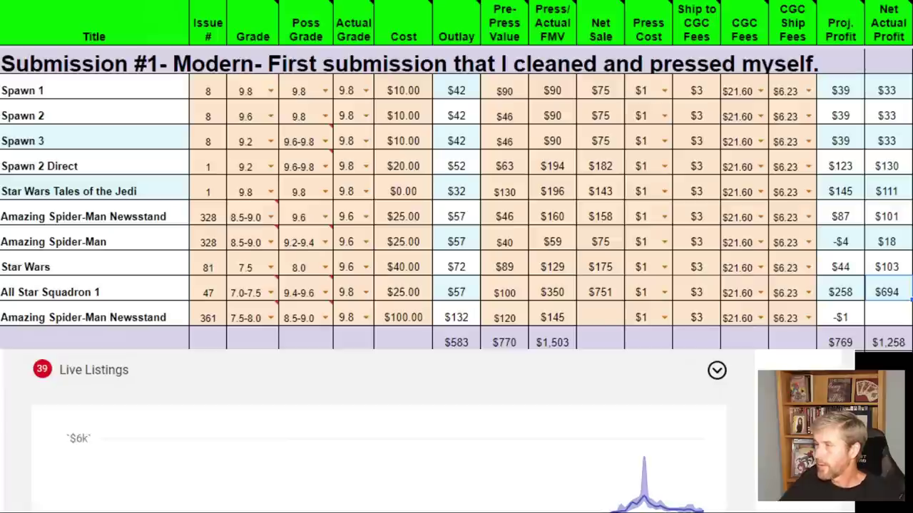
scroll(377, 442, "down", 3)
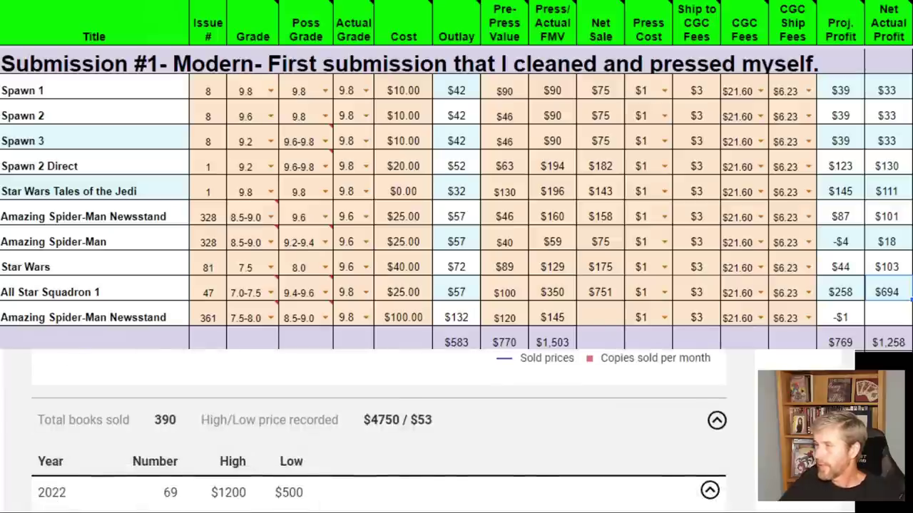
scroll(378, 435, "down", 5)
scroll(378, 435, "down", 5)
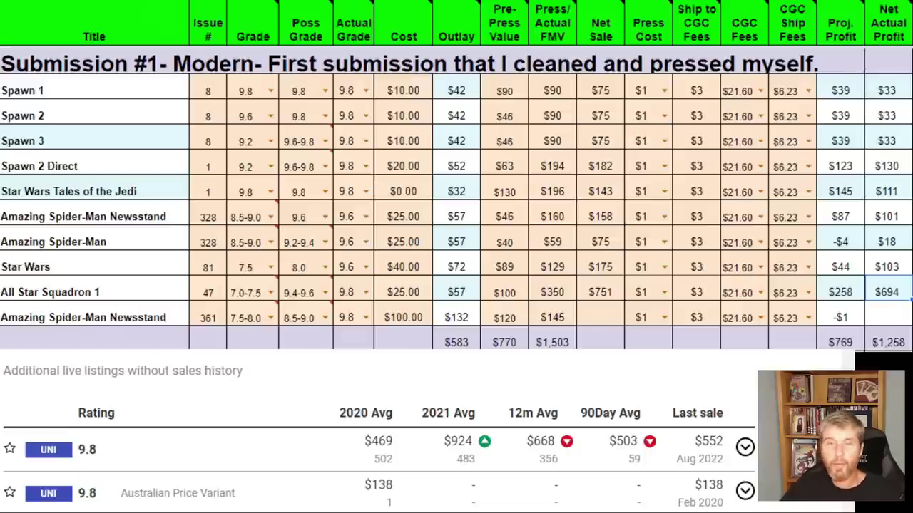
left_click(878, 323)
type("718")
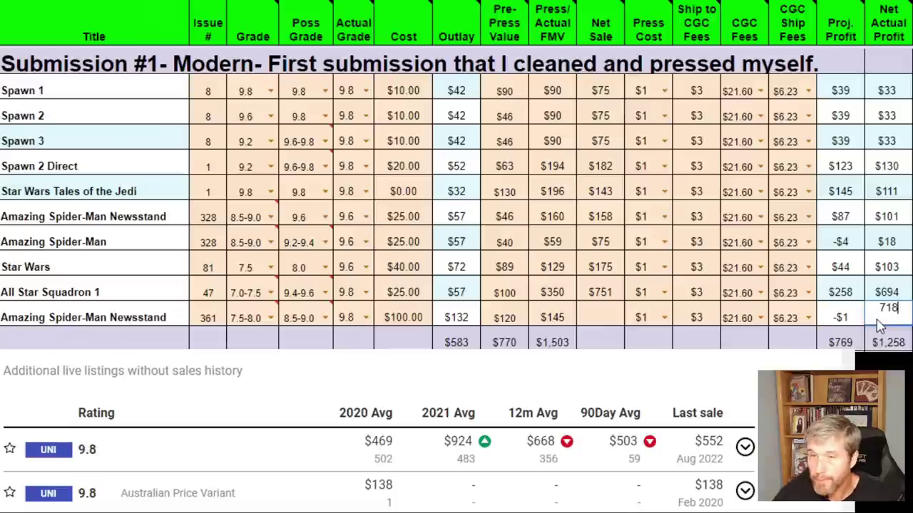
key("Return")
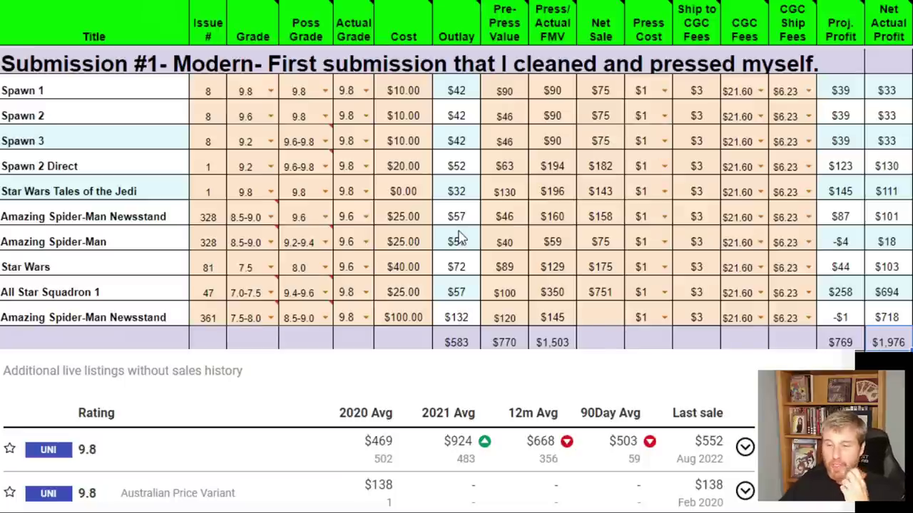
left_click(145, 323)
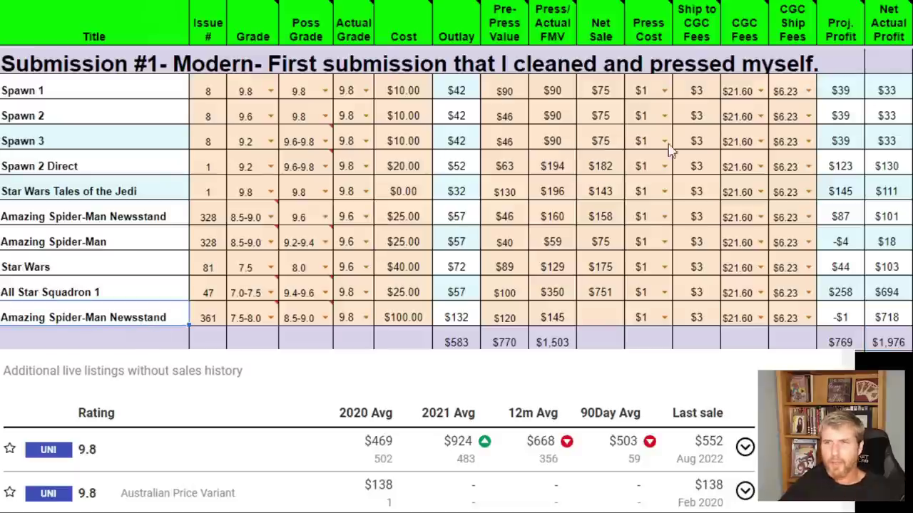